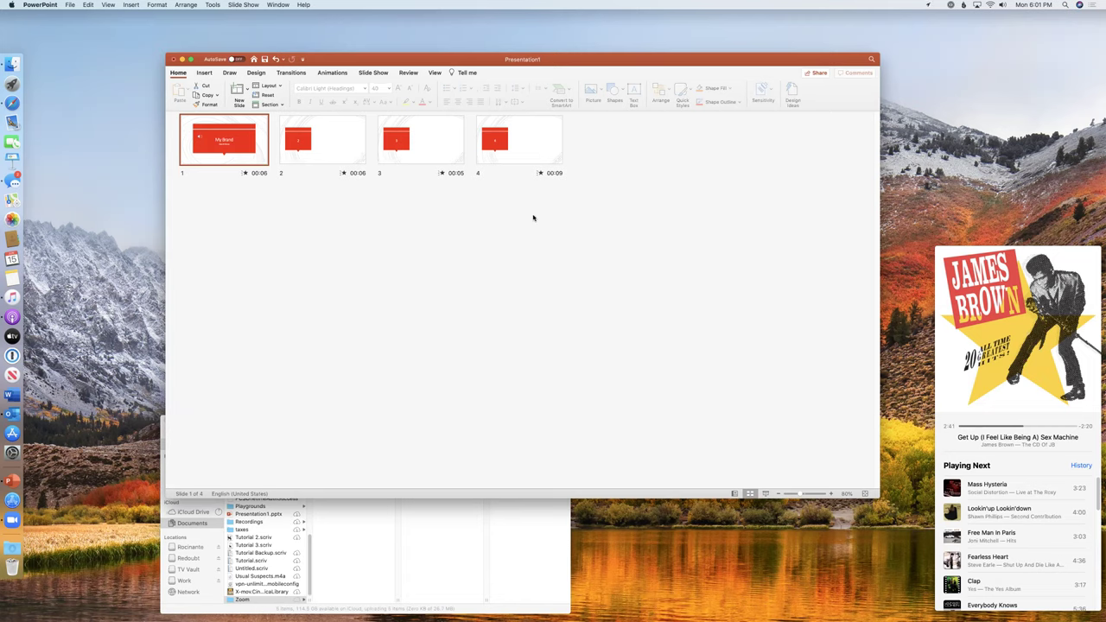
# Move slide 3 after slide 4, undo that move, then close the presentation to bring up the save prompt
pyautogui.moveTo(417, 138); pyautogui.dragTo(582, 136)
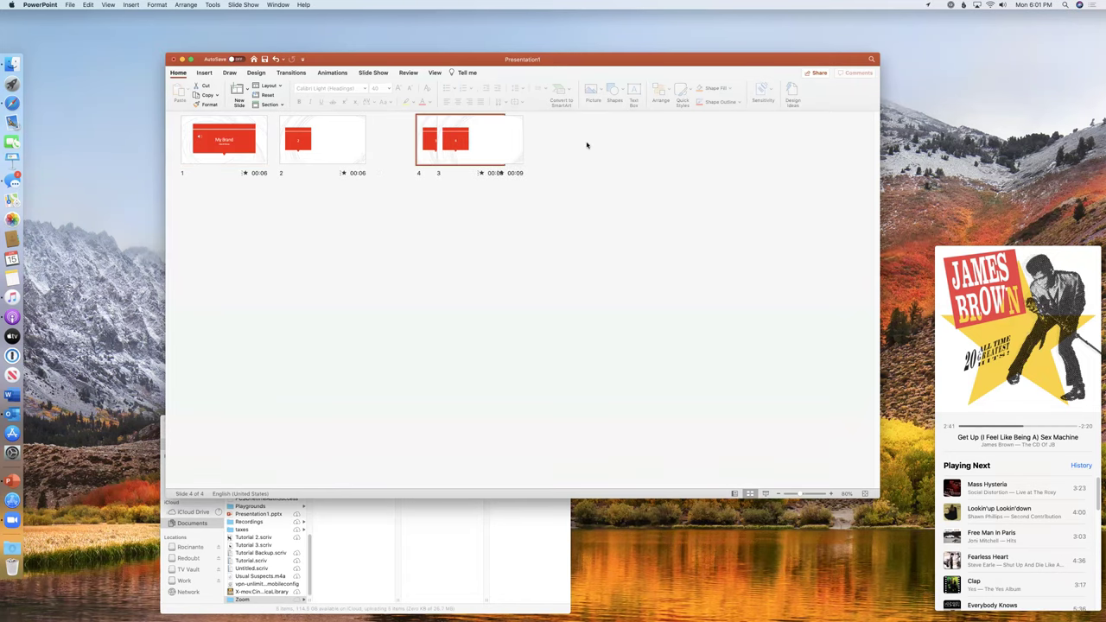
pyautogui.press('super+z')
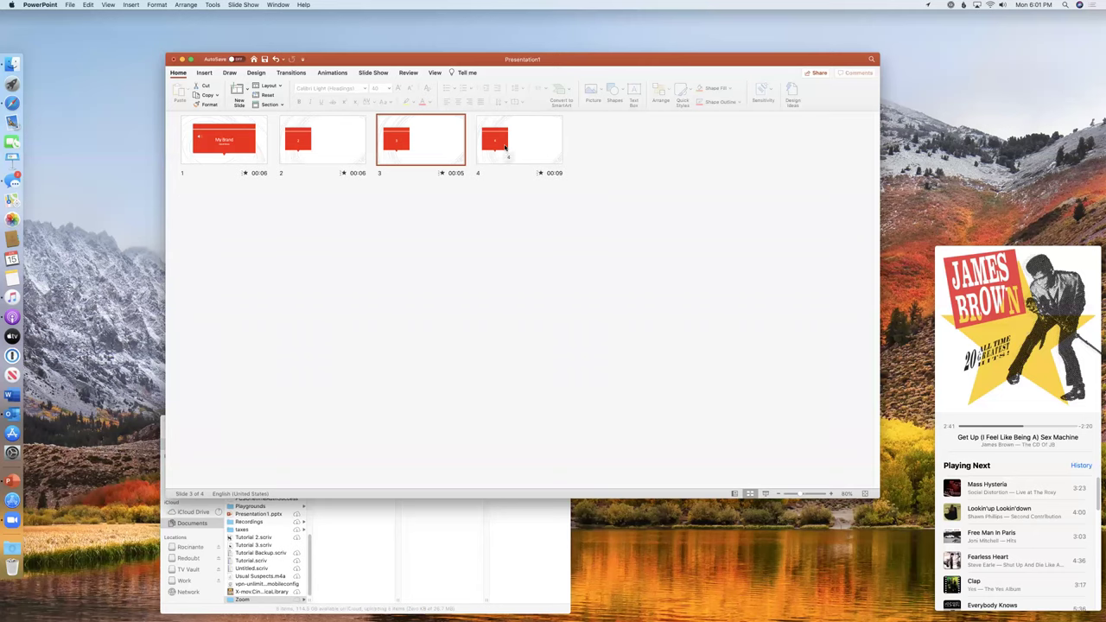
pyautogui.click(247, 4)
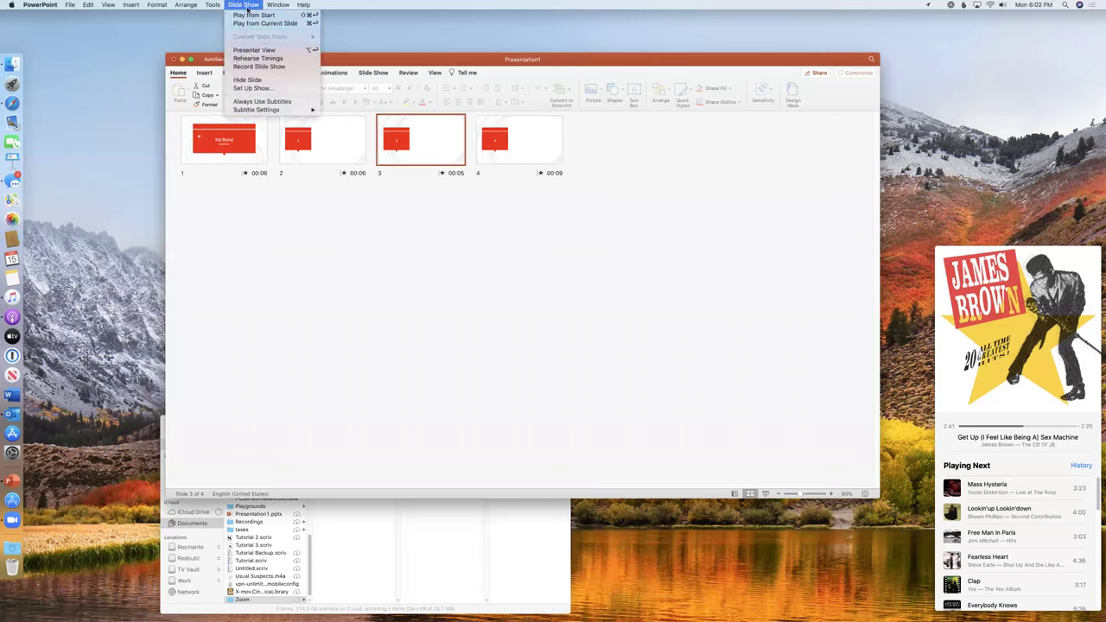
pyautogui.click(247, 5)
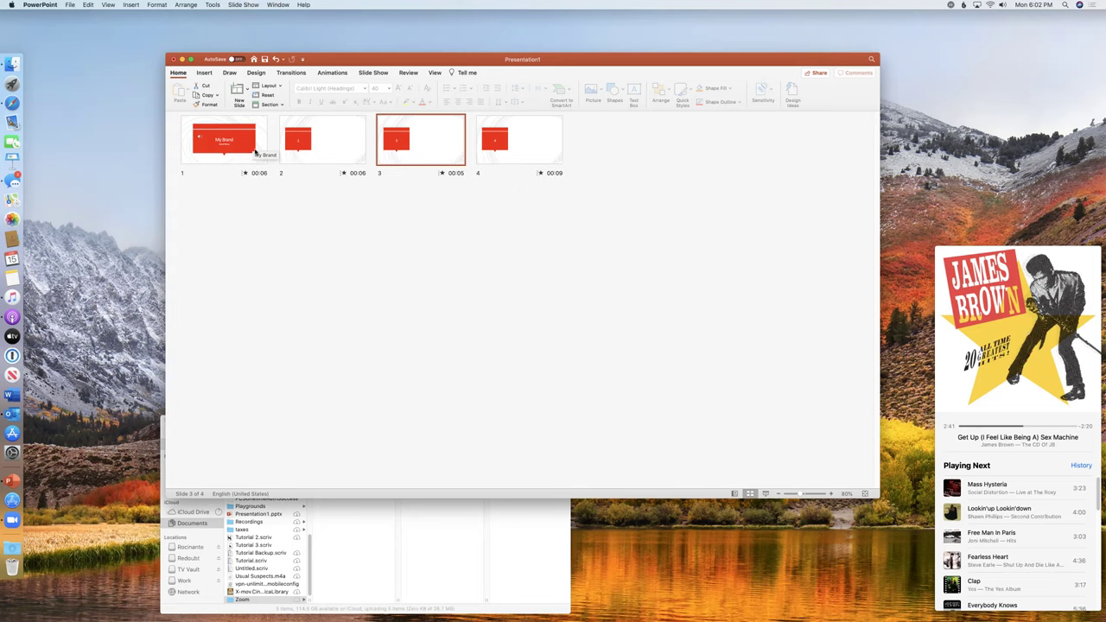
pyautogui.click(171, 59)
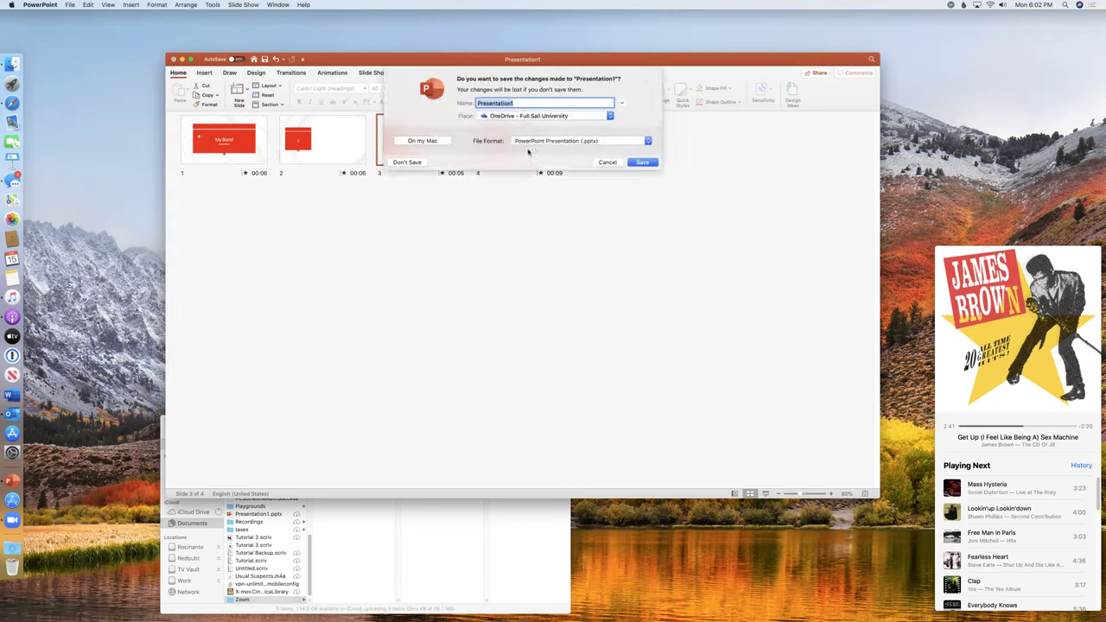
# Choose Don't Save so Presentation1 closes without keeping its changes
pyautogui.click(411, 162)
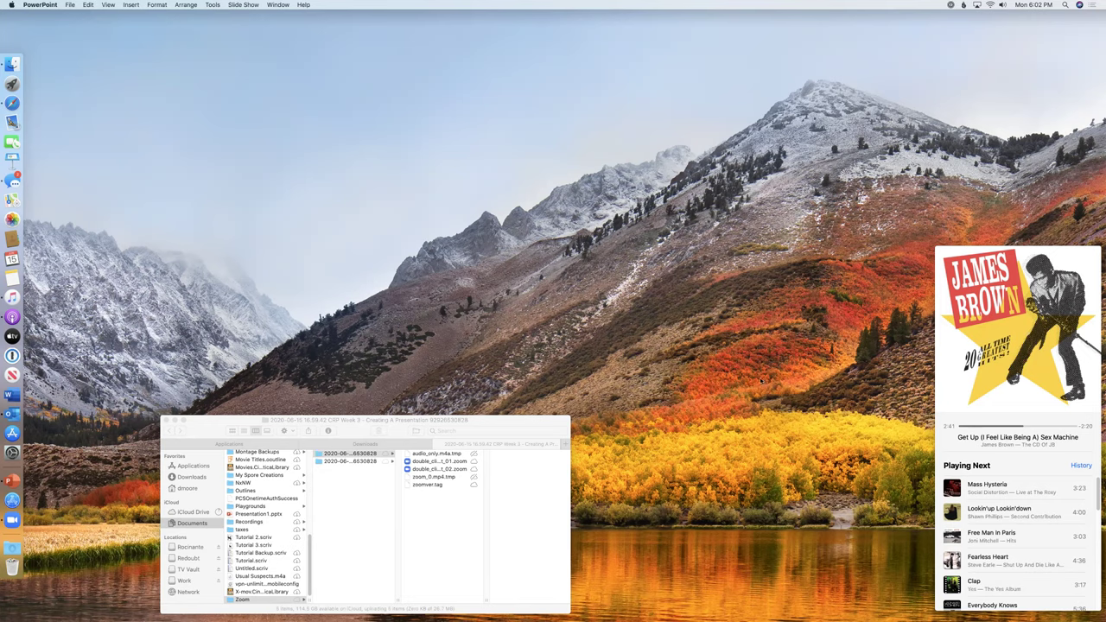
# Activate the Finder window listing the CRP Week 3 Creating A Presentation Zoom recording files
pyautogui.click(534, 418)
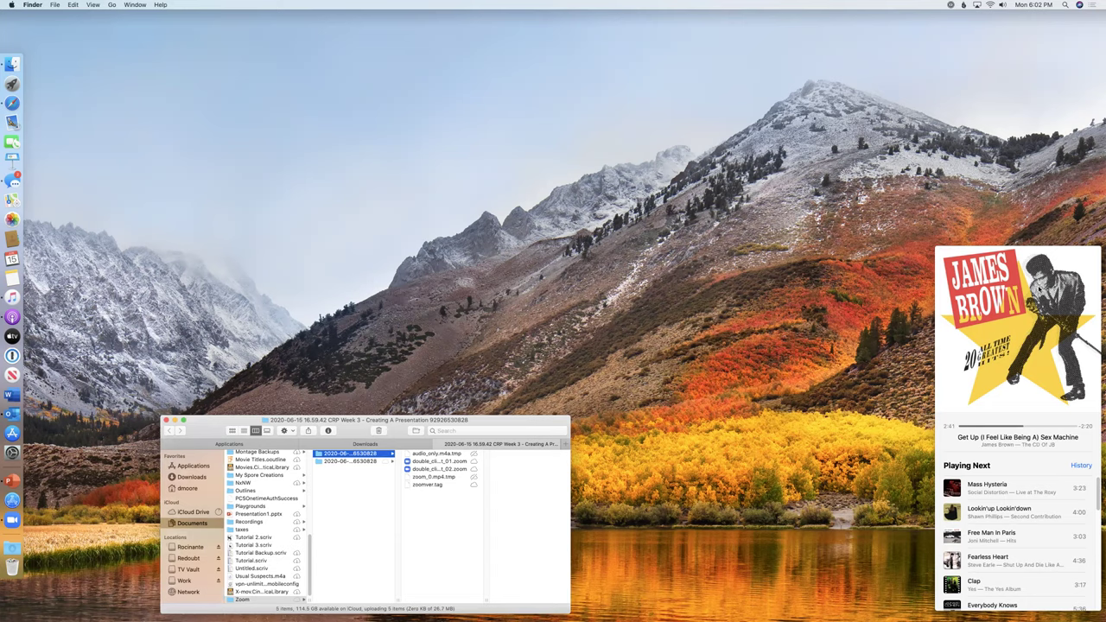
pyautogui.moveTo(1004, 415)
pyautogui.moveTo(1085, 350)
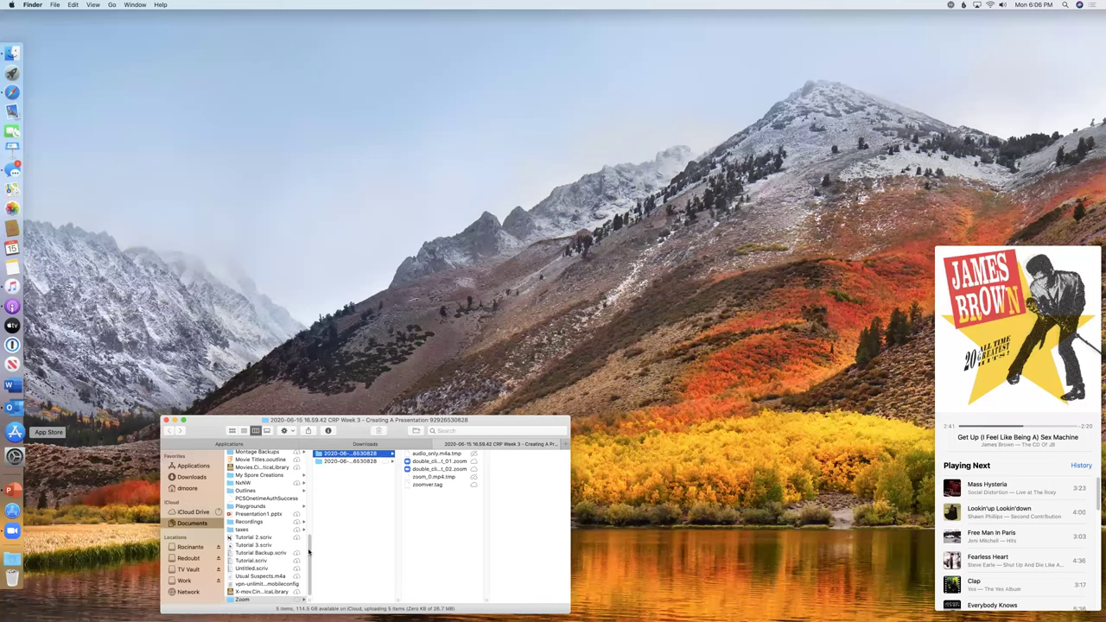
# Launch Audacity.app from the Applications folder and dismiss the Welcome to Audacity dialog
pyautogui.click(212, 445)
pyautogui.scroll(10, 259, 475)
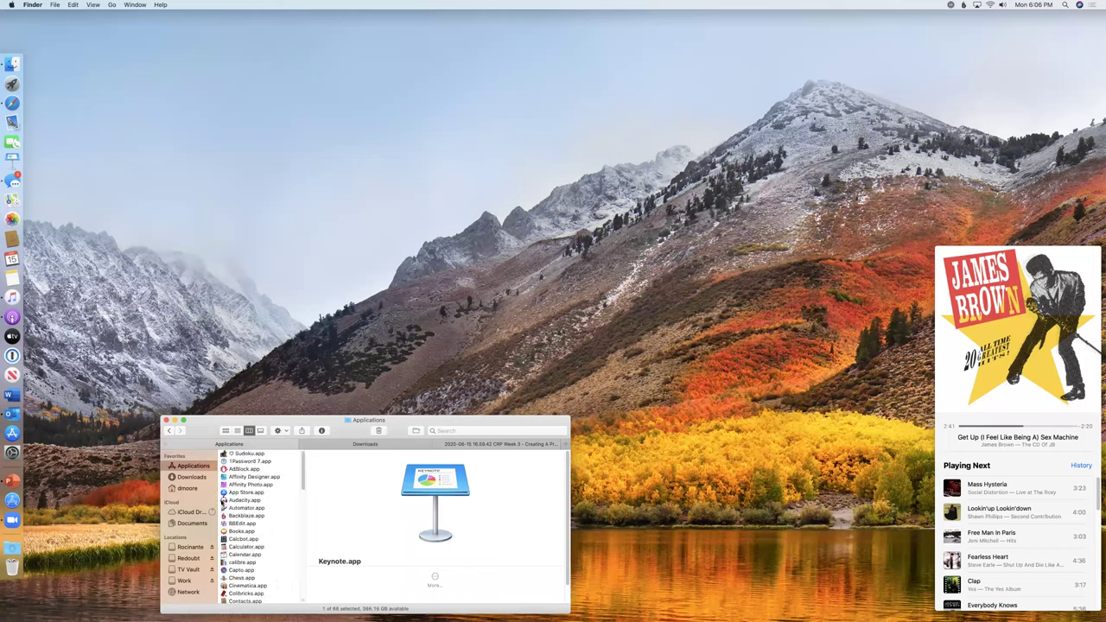
pyautogui.click(224, 501)
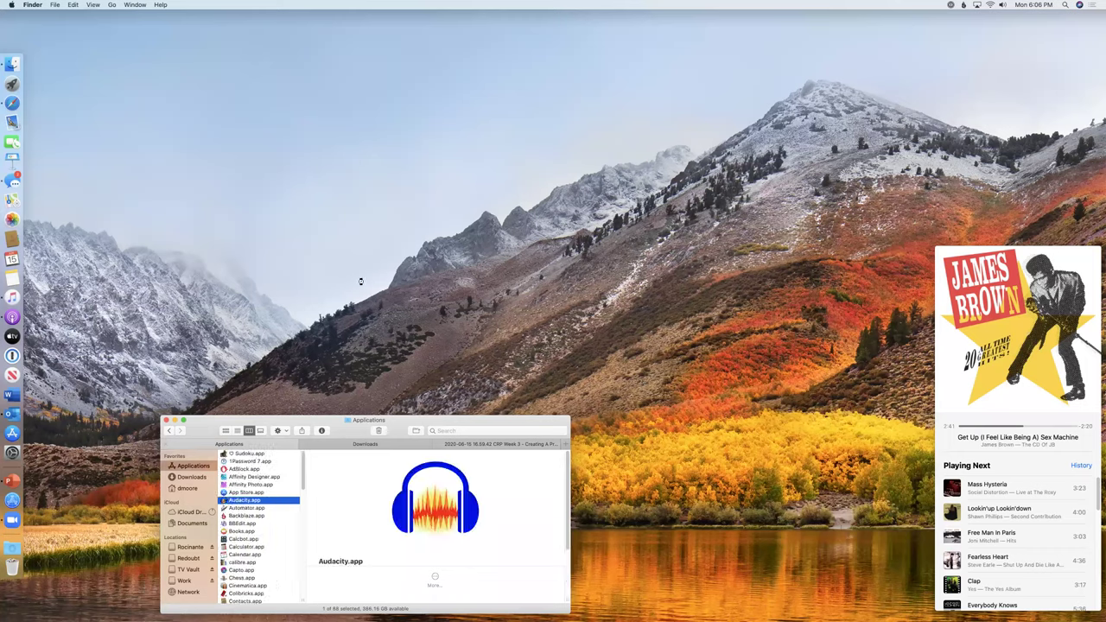
pyautogui.press('super+o')
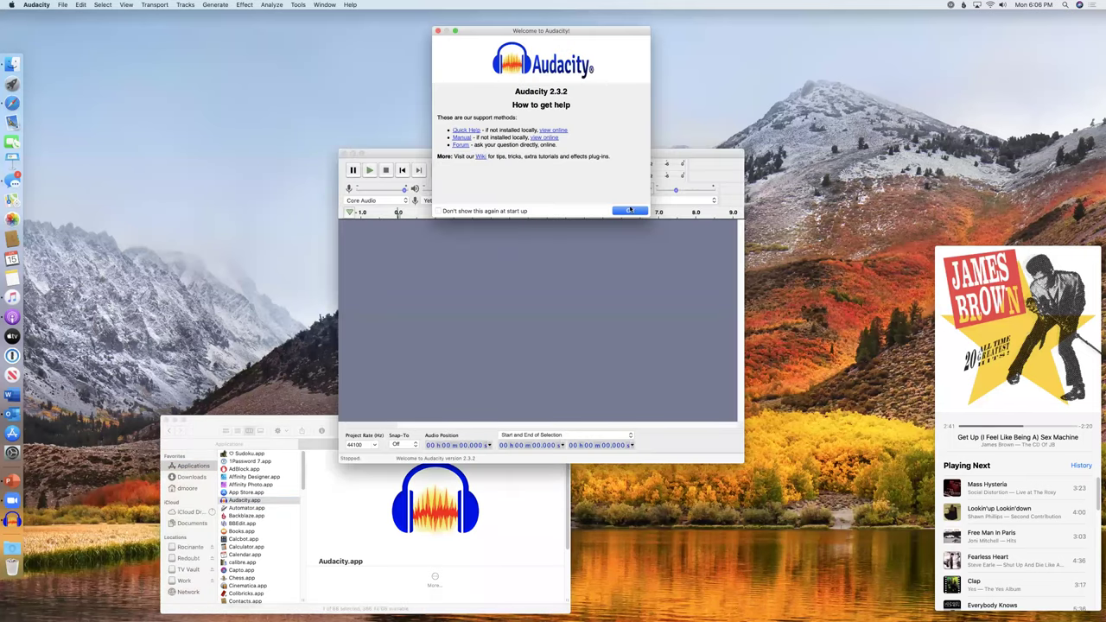
pyautogui.click(630, 210)
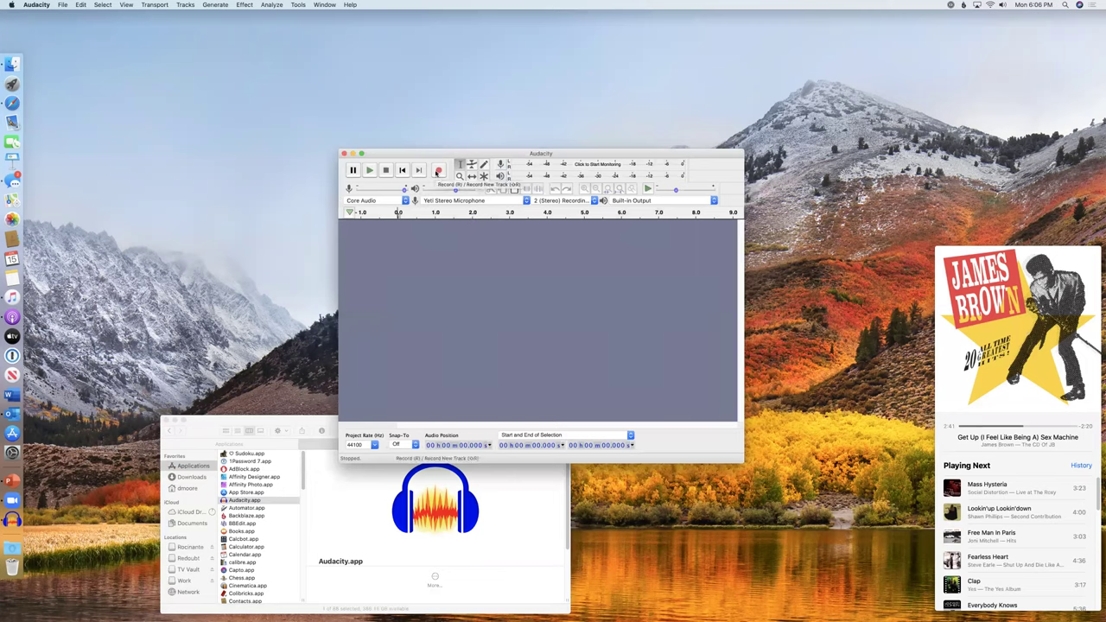
# Record about 7.5 seconds of silent stereo audio, then select a stretch of the new track
pyautogui.click(438, 172)
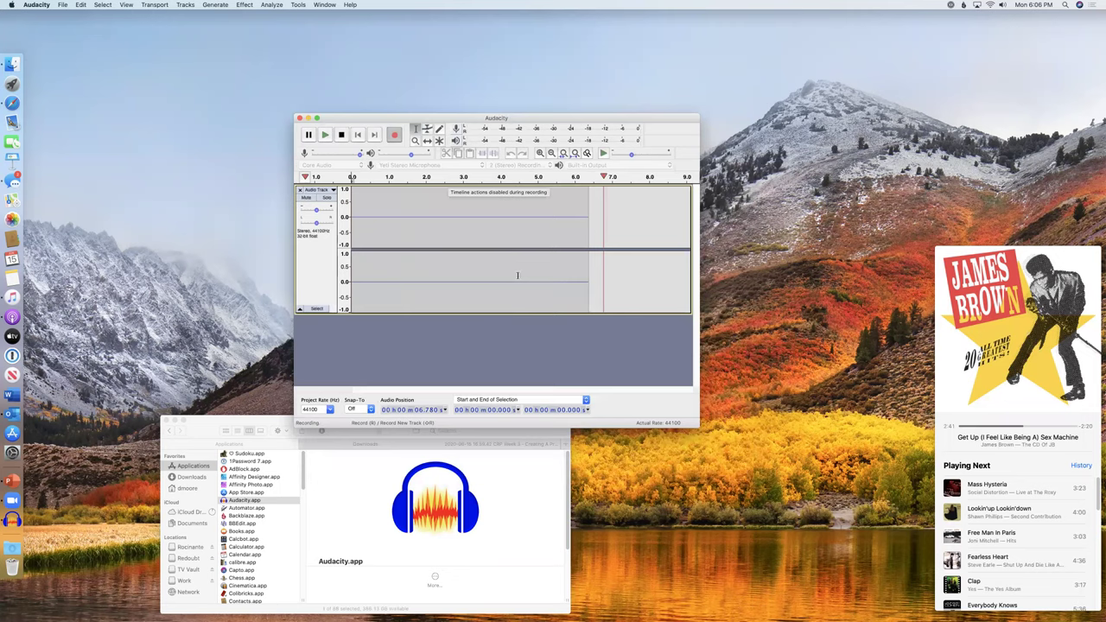
pyautogui.press('space')
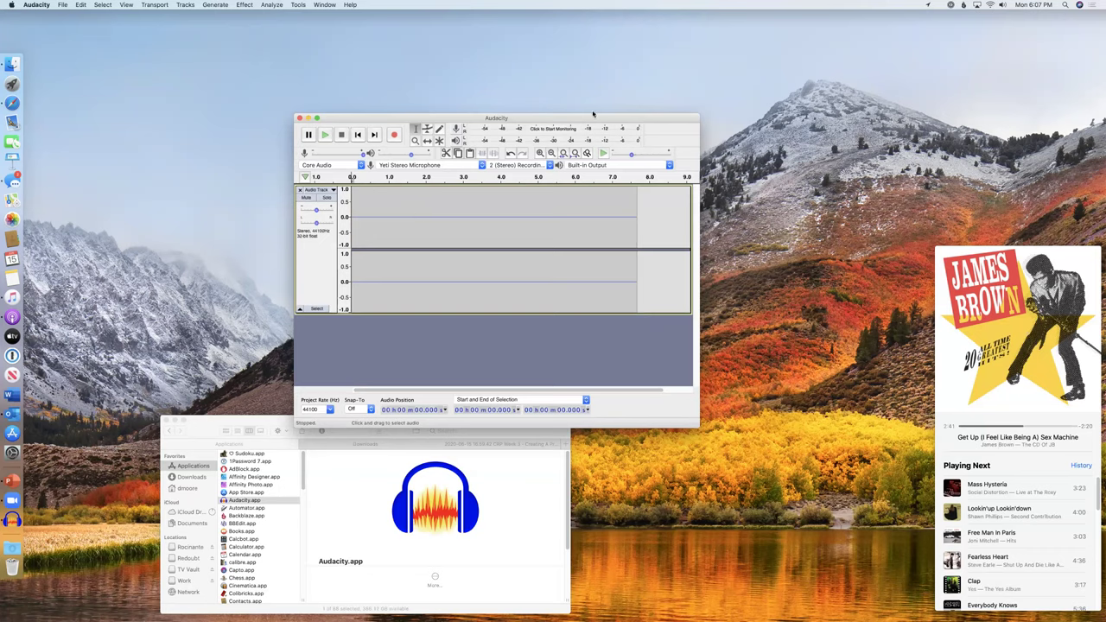
pyautogui.moveTo(595, 120); pyautogui.dragTo(591, 113)
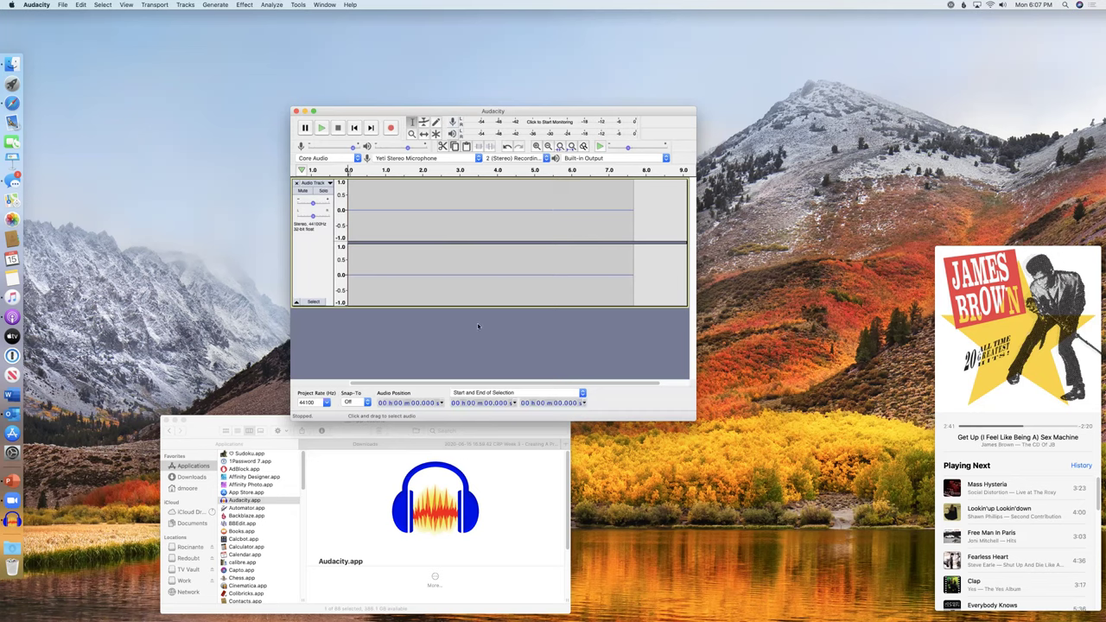
pyautogui.moveTo(536, 223); pyautogui.dragTo(470, 226)
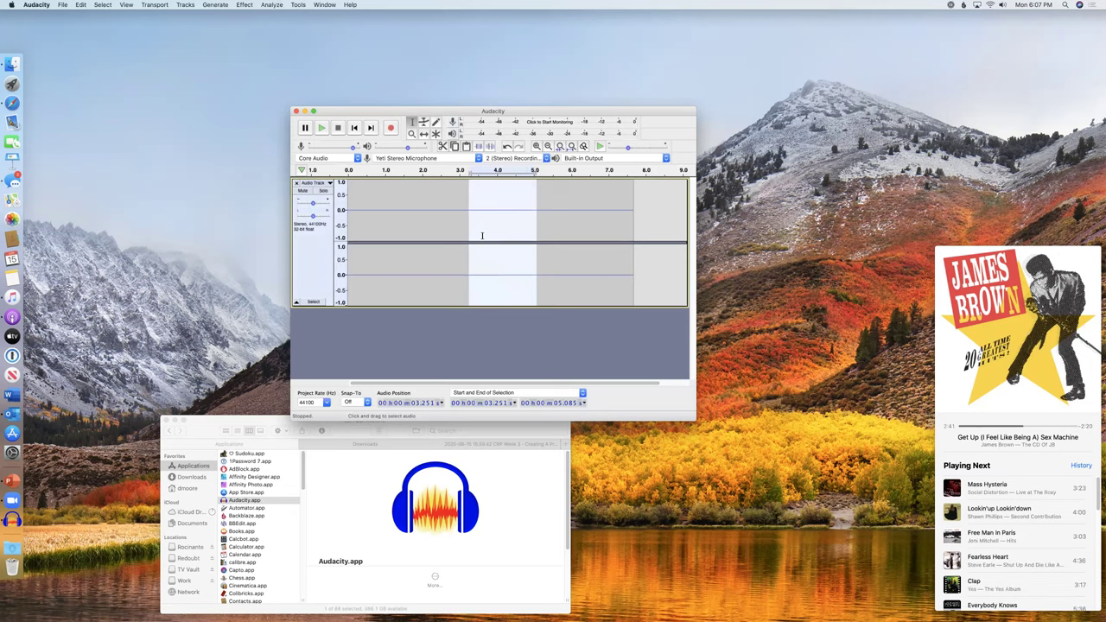
# Delete the 3.25–5.09 s stretch, then select roughly 4.05–4.52 s of the track
pyautogui.press('Delete')
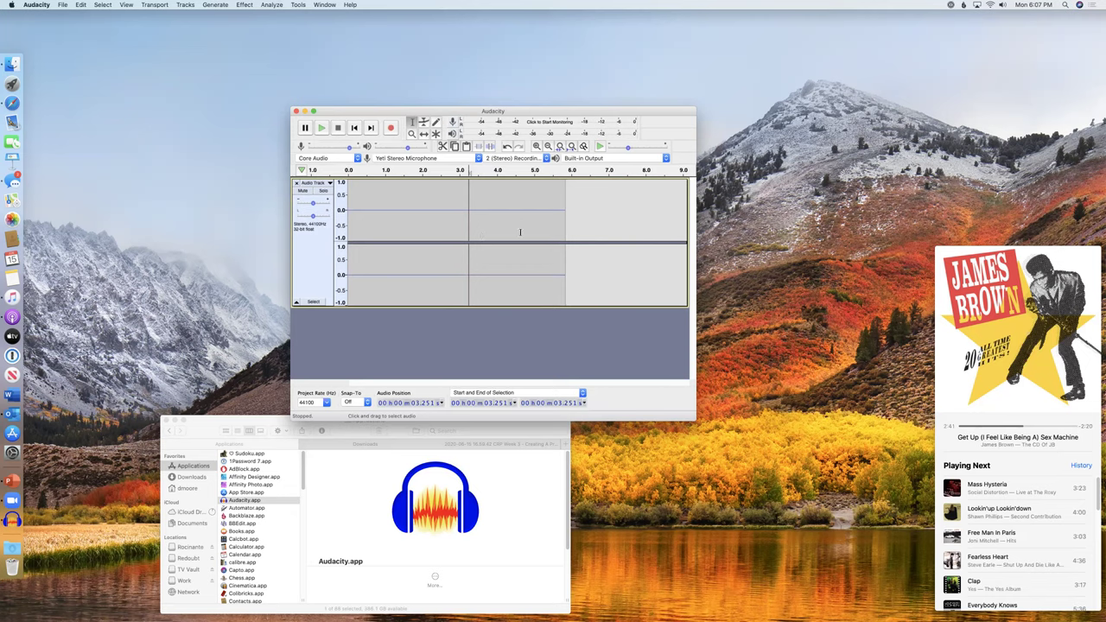
pyautogui.moveTo(515, 235); pyautogui.dragTo(499, 236)
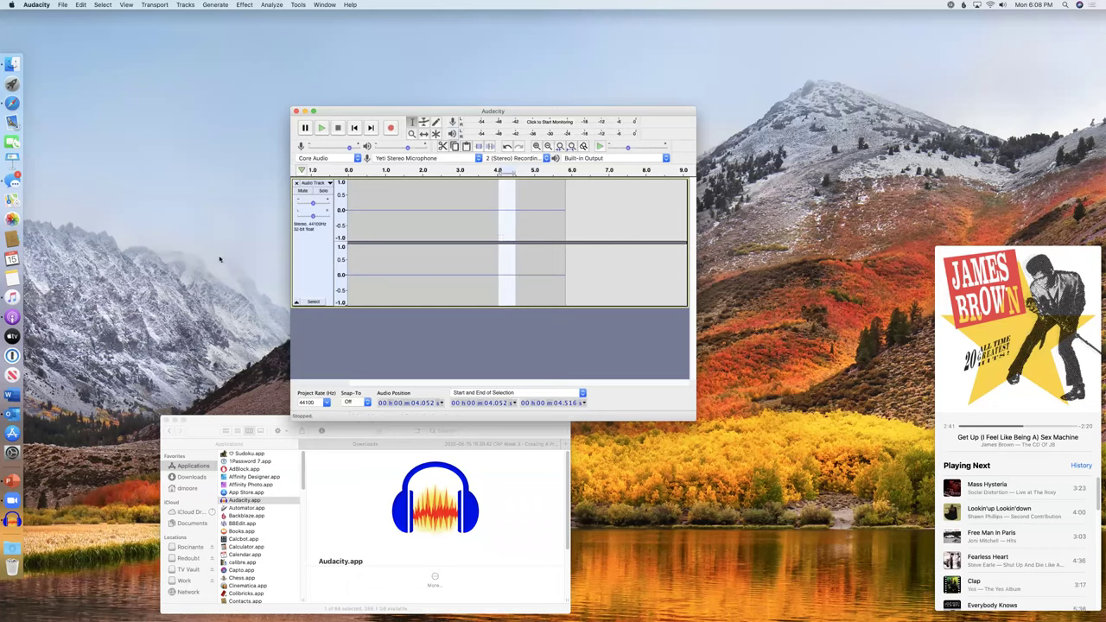
# Browse the Audacity and File menus, then close the project and answer No to saving changes
pyautogui.click(36, 5)
pyautogui.moveTo(54, 5)
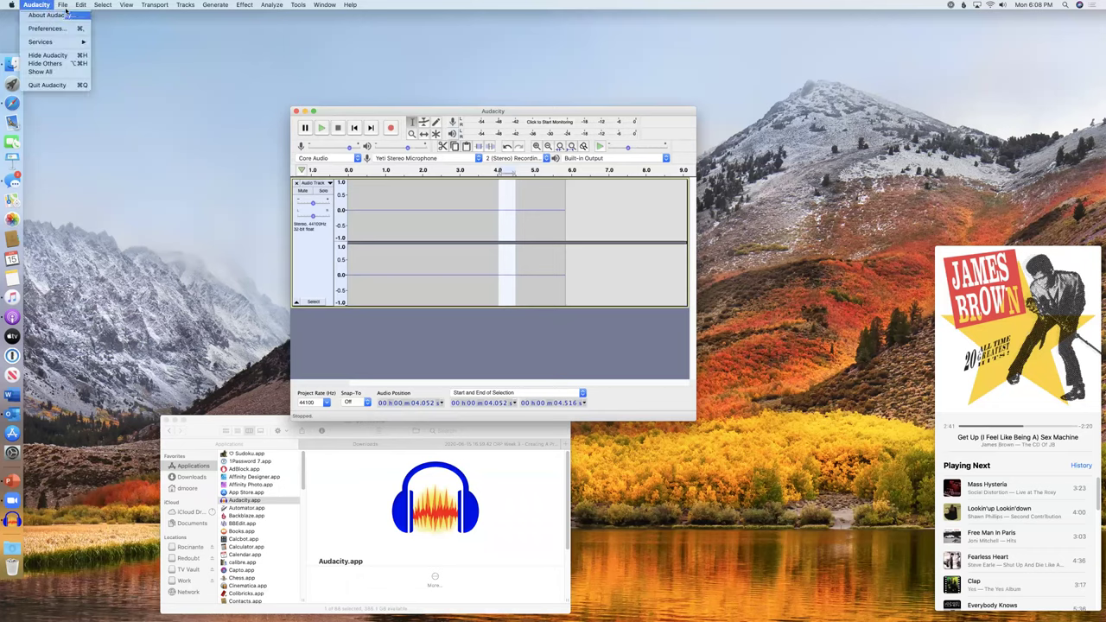
pyautogui.moveTo(72, 67)
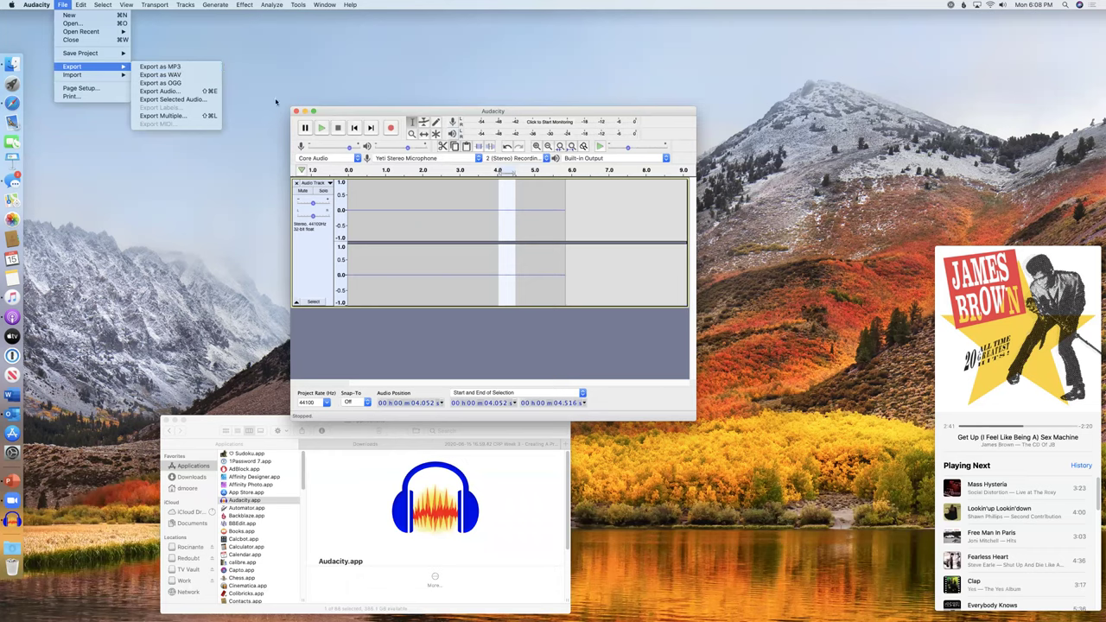
pyautogui.click(381, 108)
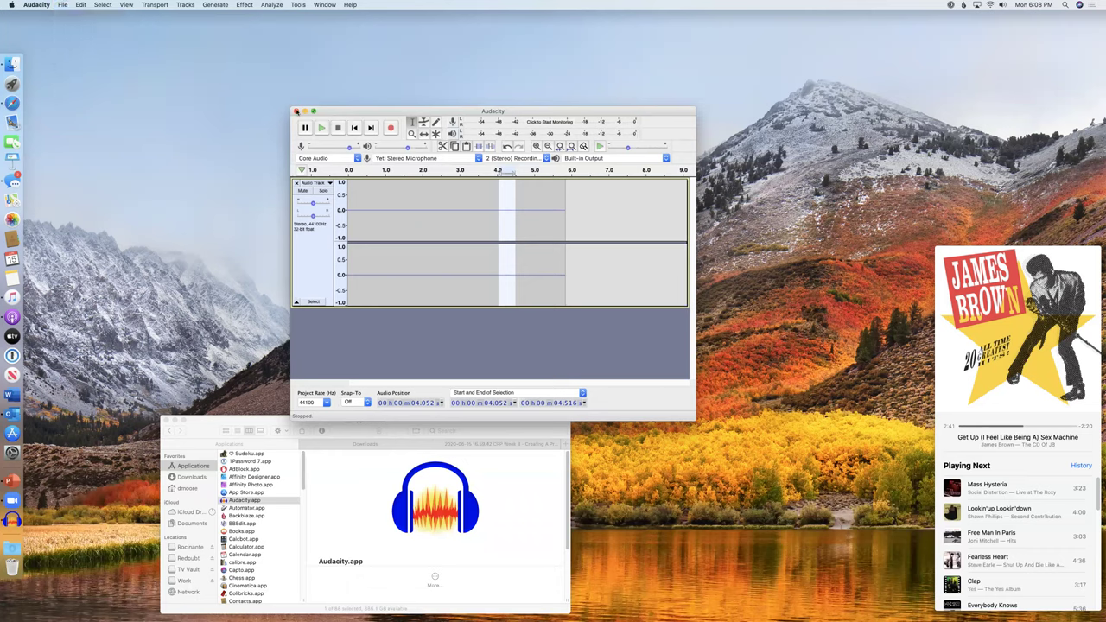
pyautogui.click(296, 111)
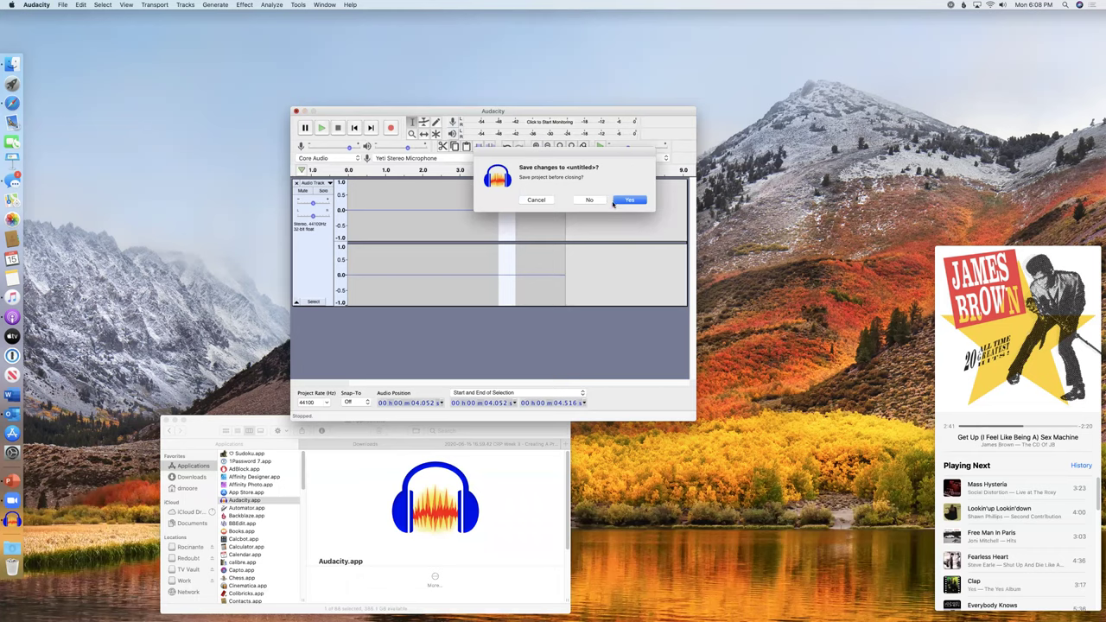
pyautogui.click(589, 200)
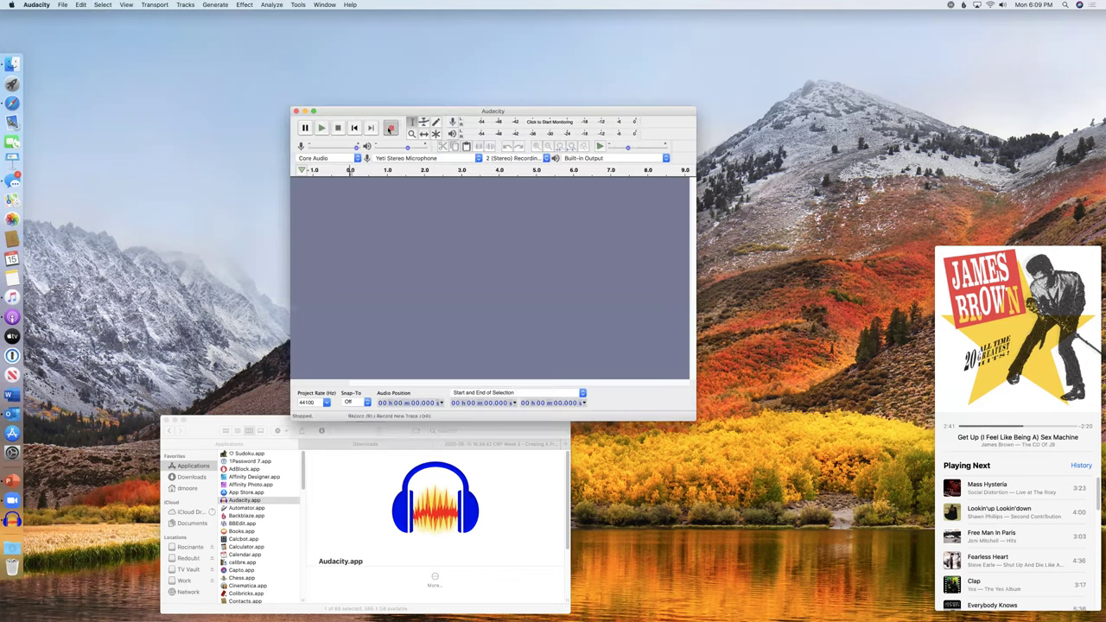
# Record about 4.3 seconds of silence into a new stereo track, starting with R and ending with Stop
pyautogui.press('r')
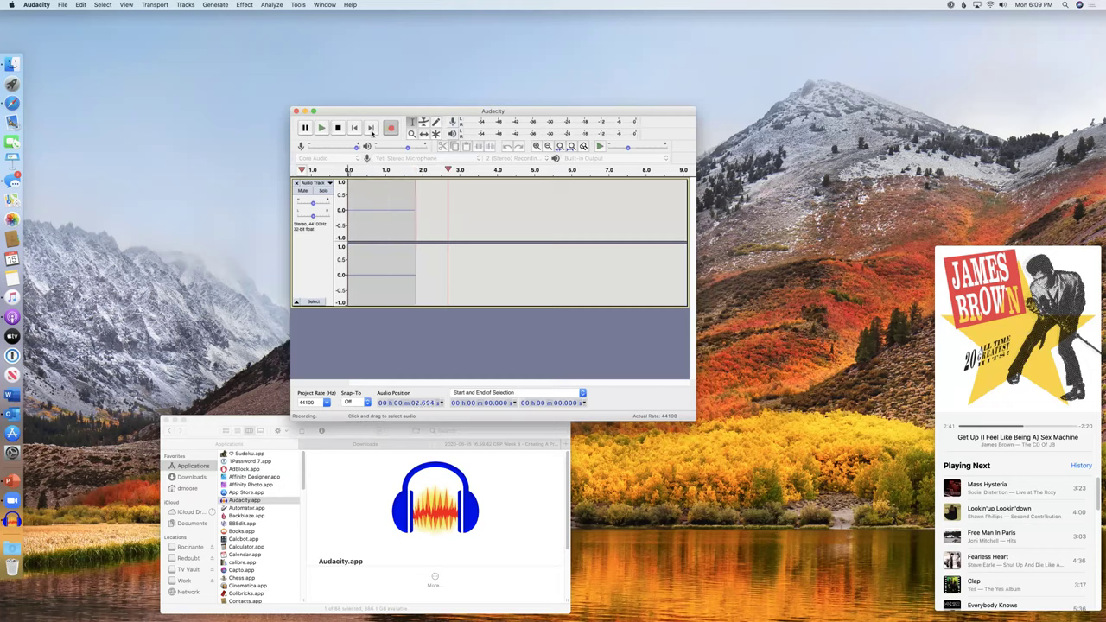
pyautogui.click(338, 127)
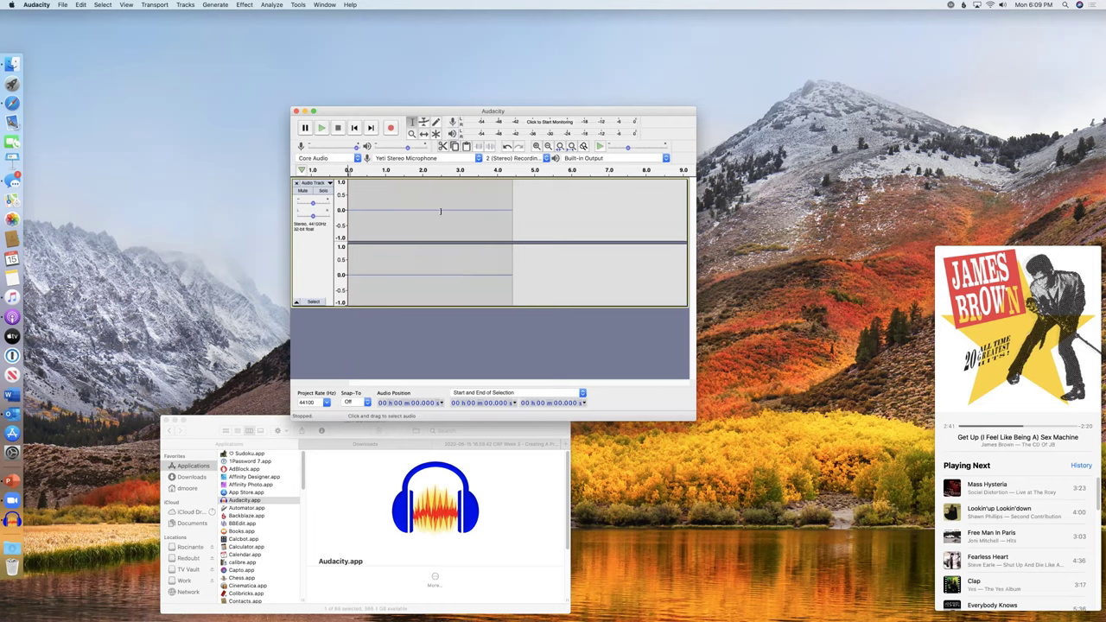
# Select ranges around 1.6–3.1 s, then close the project window, declining to save the recording
pyautogui.moveTo(442, 214); pyautogui.dragTo(407, 214)
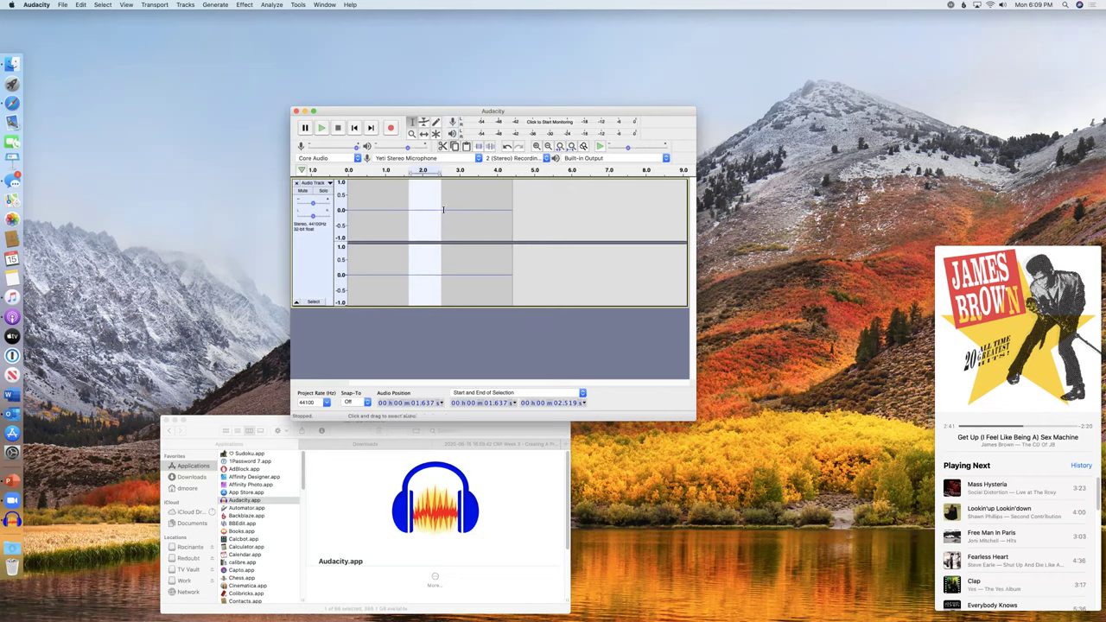
pyautogui.moveTo(442, 209); pyautogui.dragTo(417, 209)
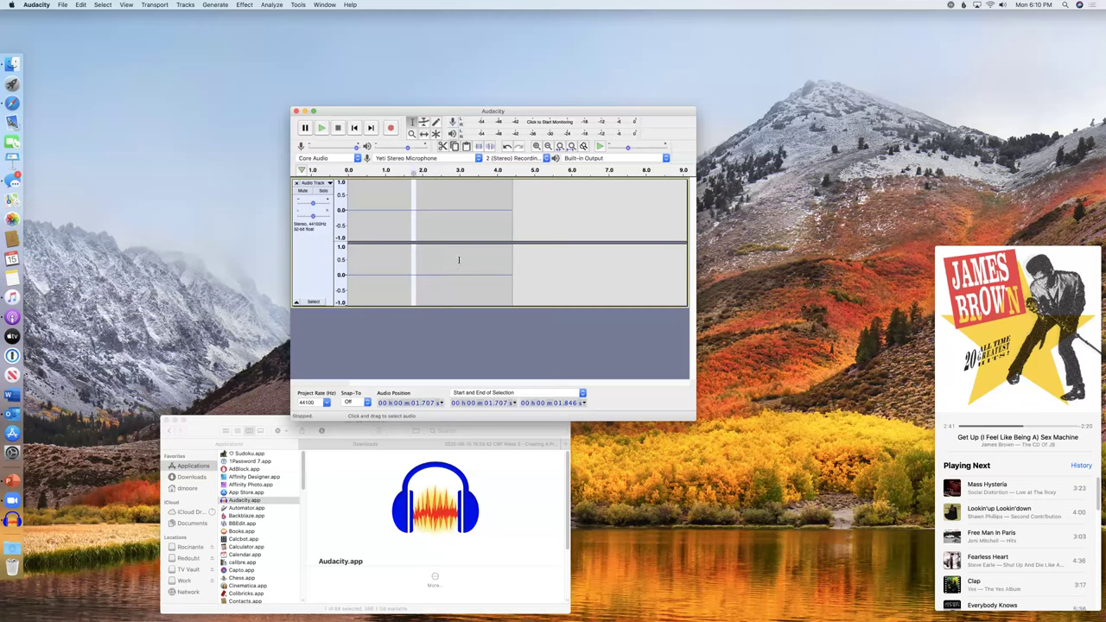
pyautogui.moveTo(452, 271); pyautogui.dragTo(462, 273)
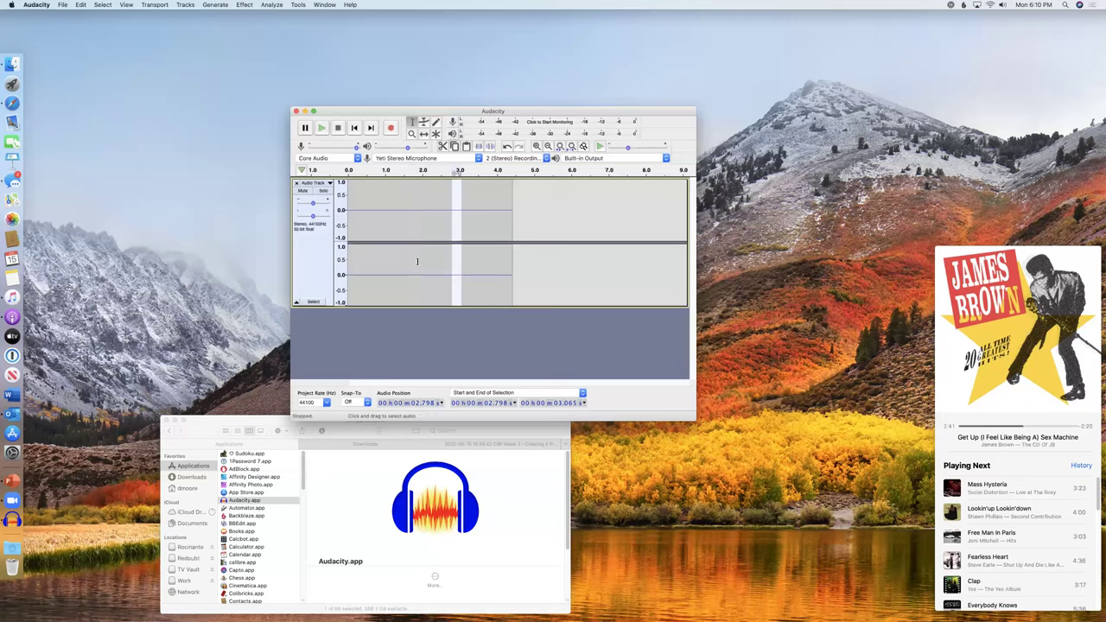
pyautogui.moveTo(361, 110); pyautogui.dragTo(359, 105)
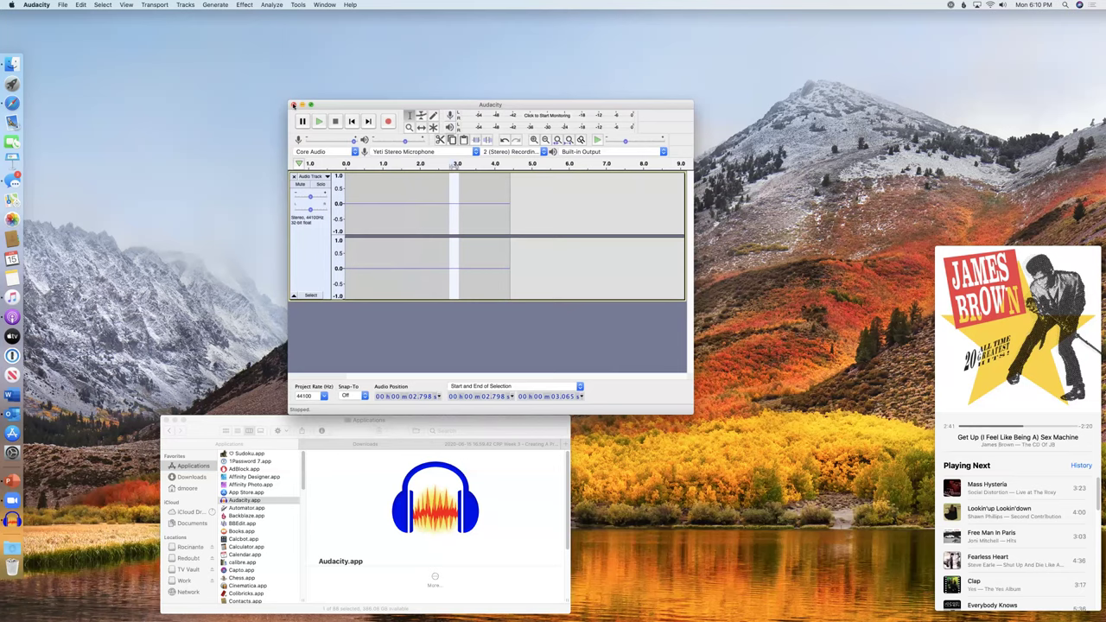
pyautogui.click(293, 105)
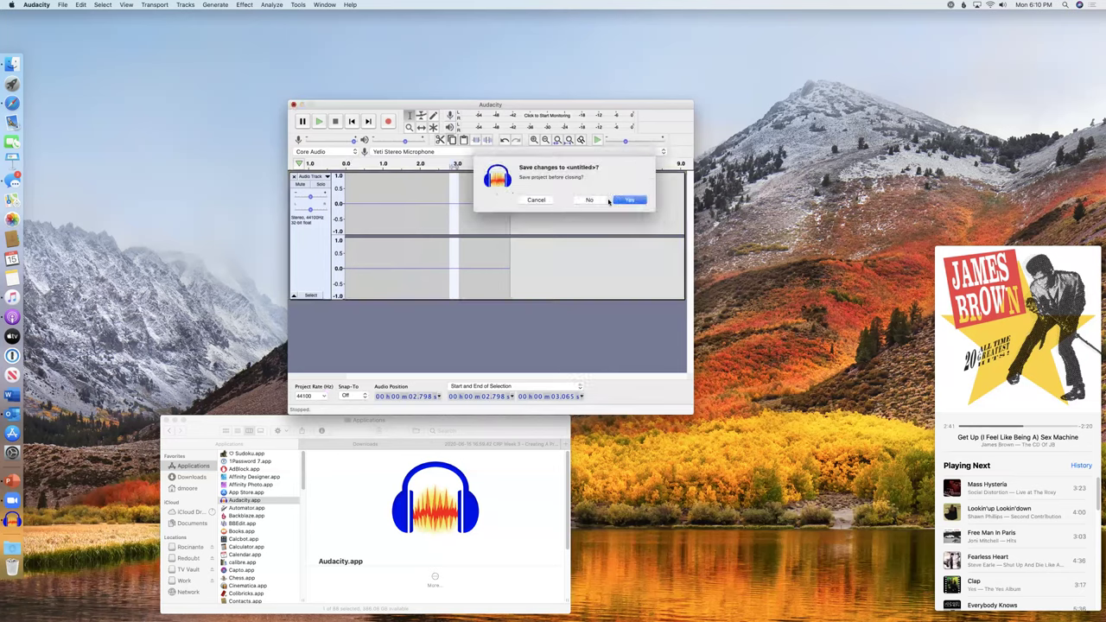
pyautogui.click(589, 200)
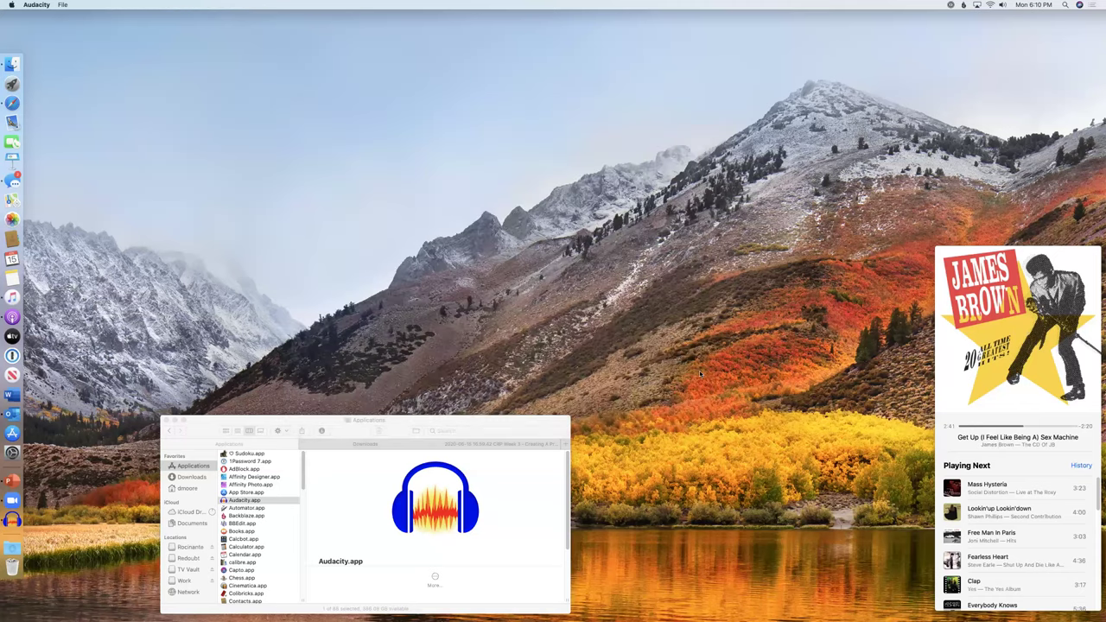